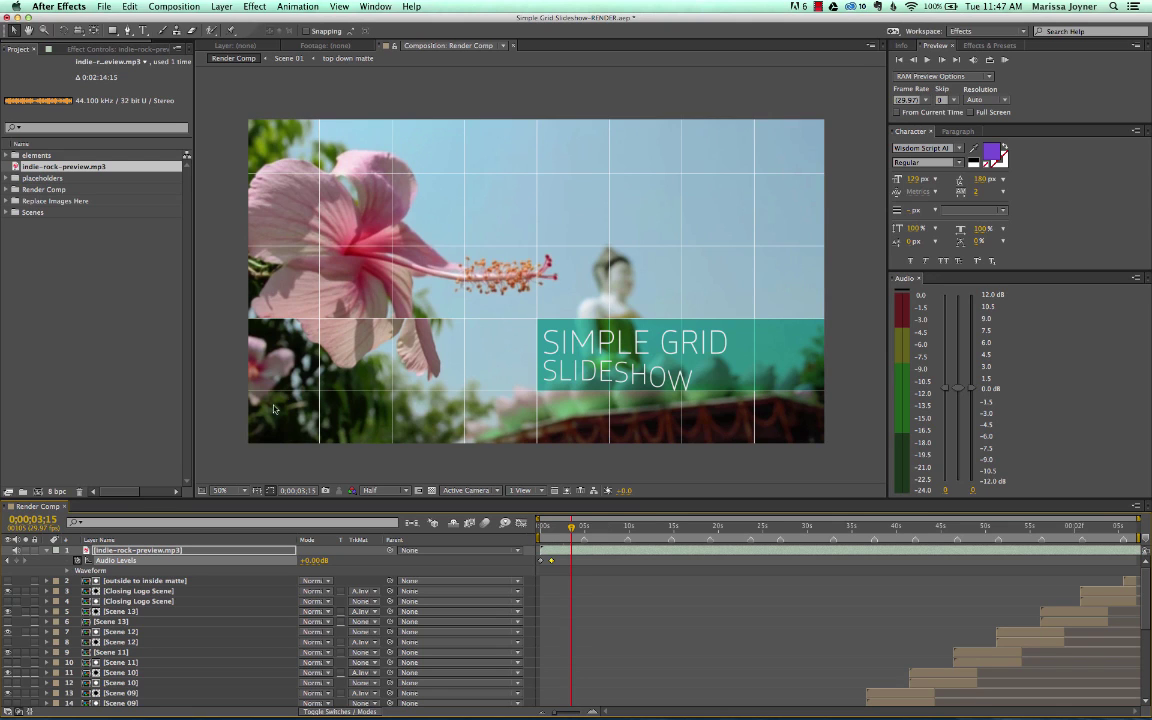
# Move the current-time indicator back to 0;00;02;01, at the flower title shot
pyautogui.click(557, 528)
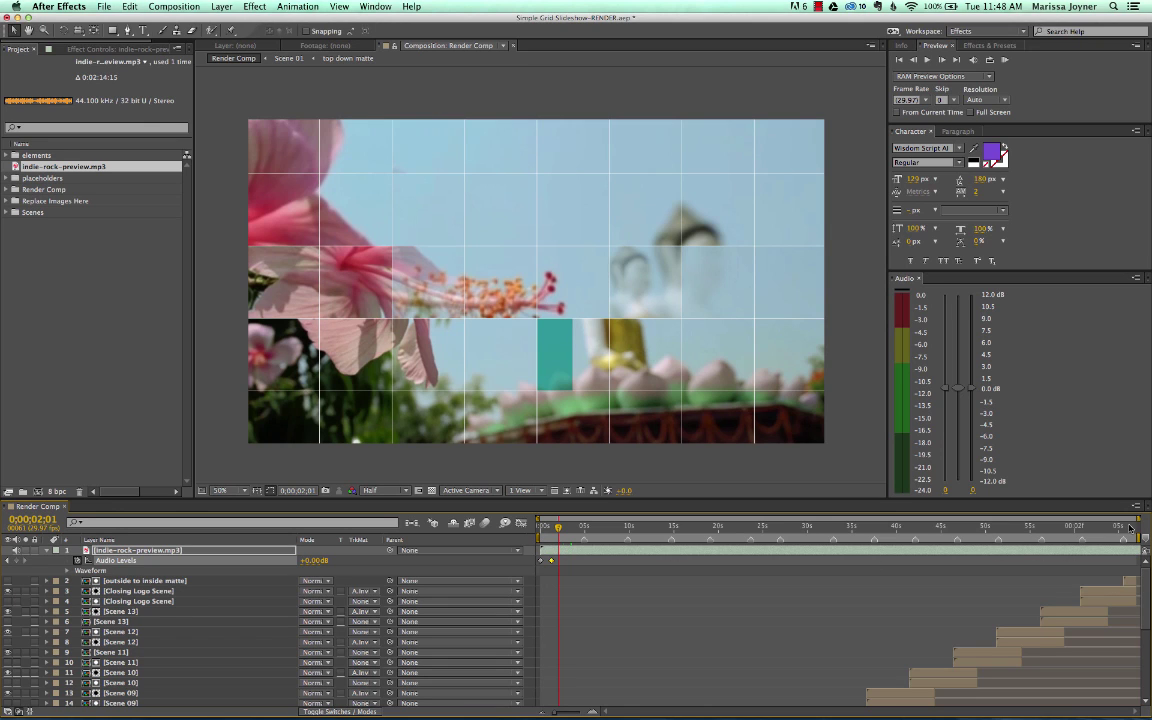
# Trim the work area end to about 0;00;12;20, then move the current time back near 10 seconds
pyautogui.moveTo(1140, 547); pyautogui.dragTo(677, 540)
pyautogui.click(673, 527)
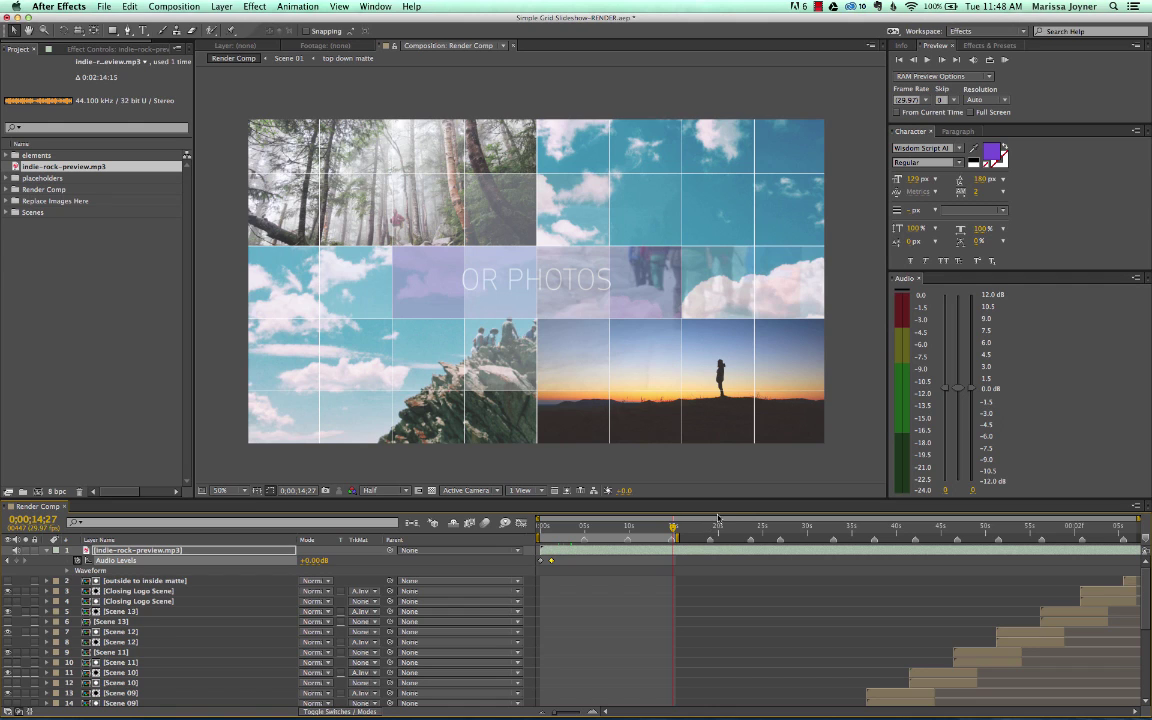
pyautogui.press('n')
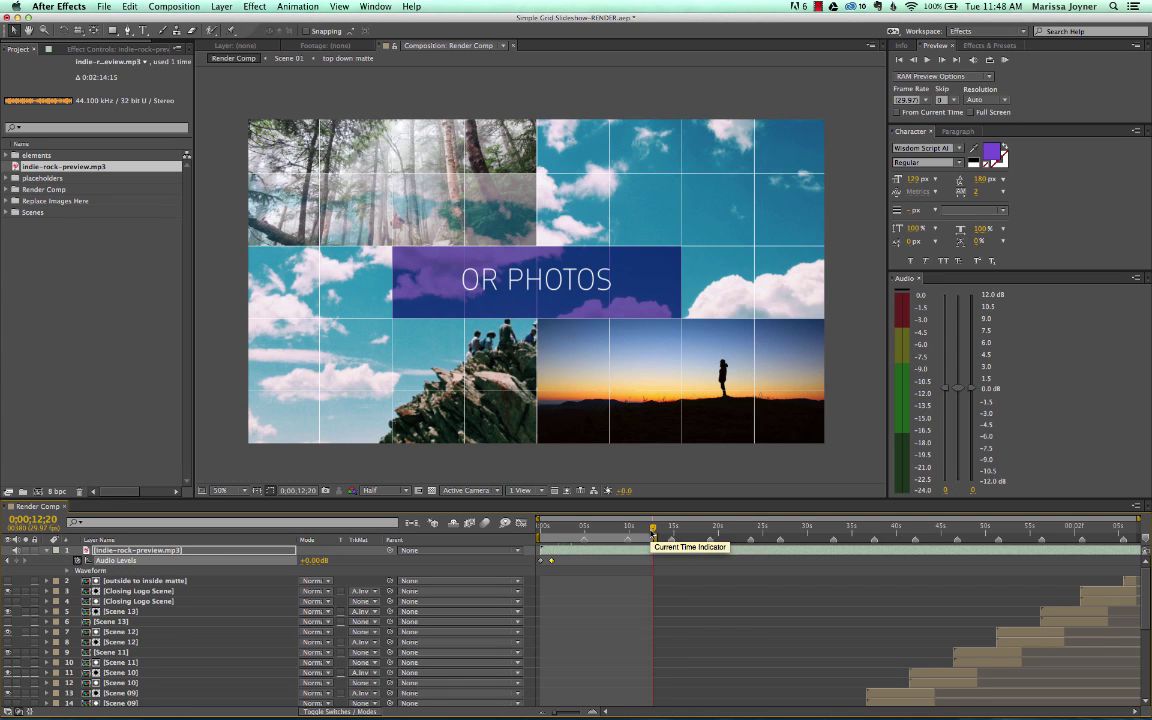
pyautogui.moveTo(652, 535); pyautogui.dragTo(603, 535)
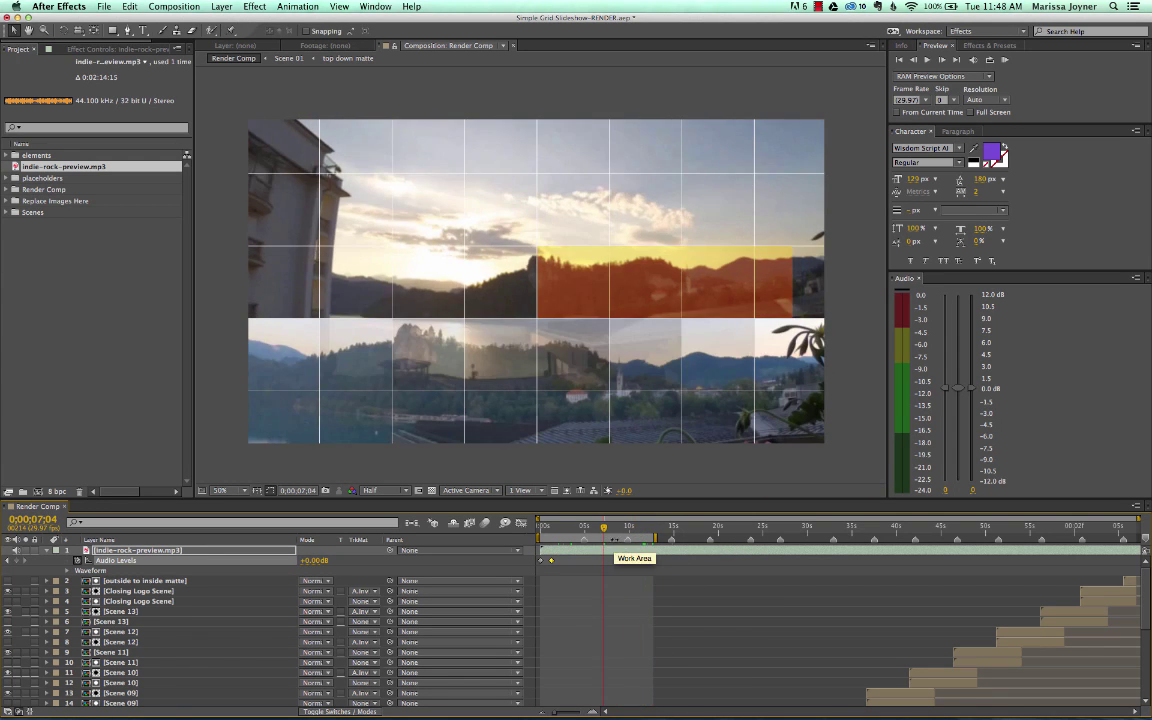
# Restore the work area end near 15 seconds, start the work area at 0;00;05;00, and scrub from 0 to about 6 seconds
pyautogui.press('n')
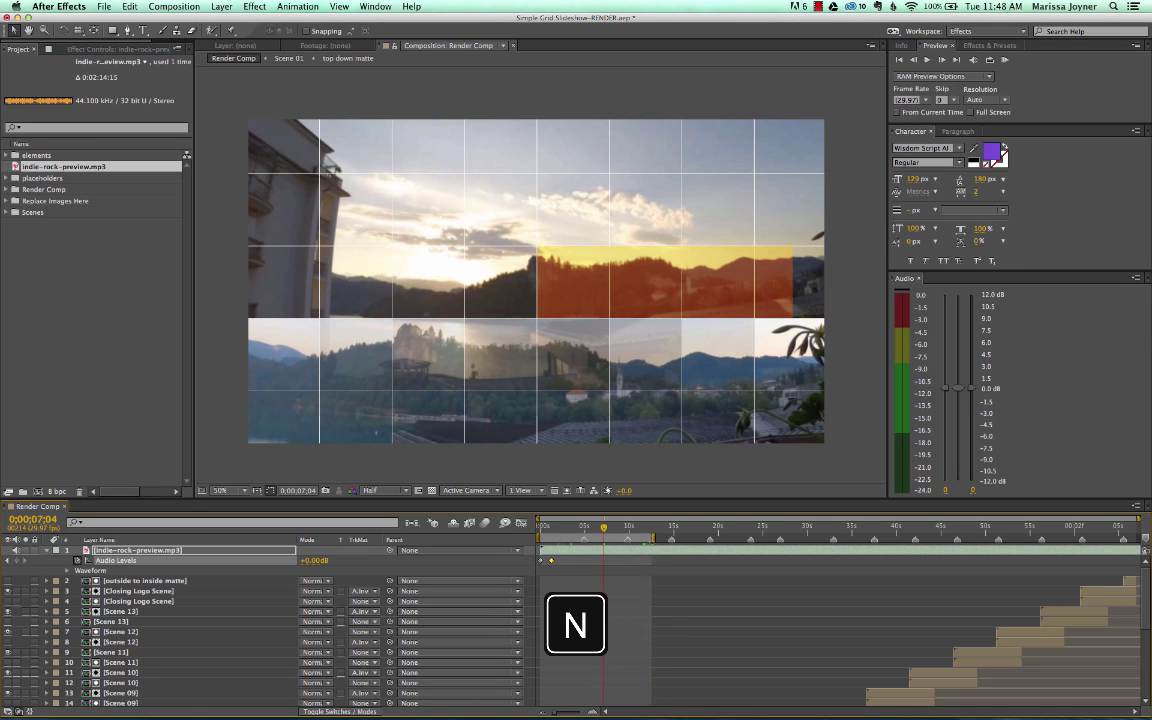
pyautogui.press('super+z')
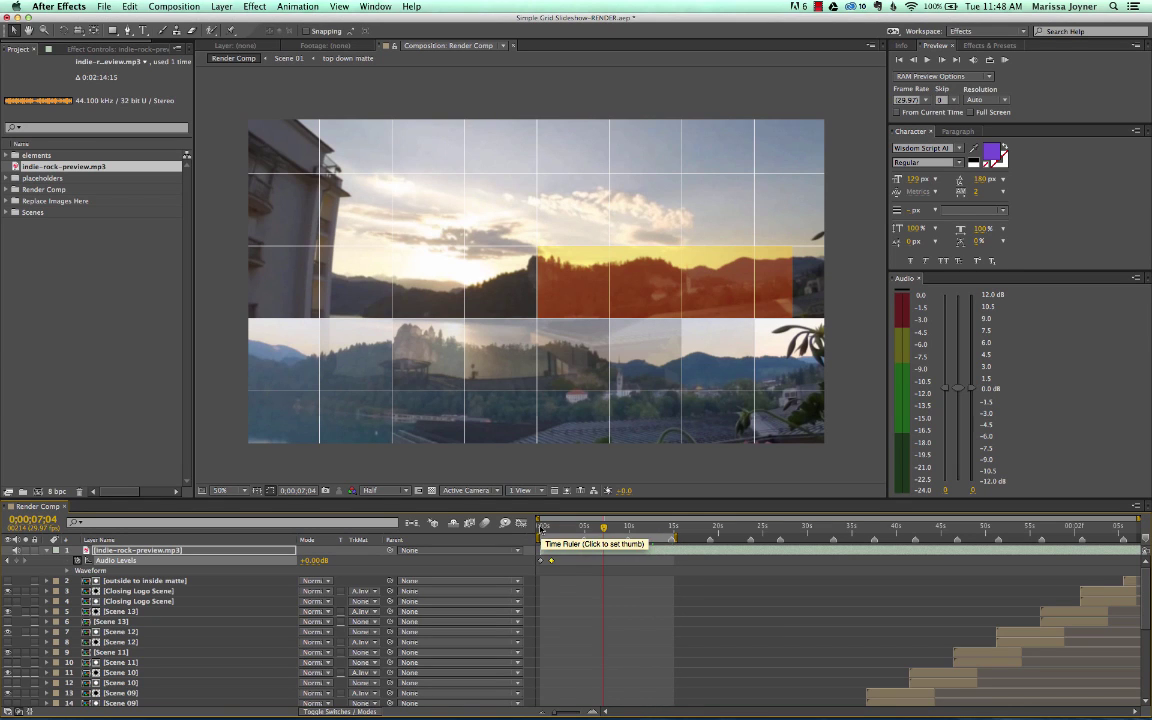
pyautogui.moveTo(563, 528)
pyautogui.mouseDown()
pyautogui.moveTo(545, 528)
pyautogui.moveTo(585, 529)
pyautogui.mouseUp()
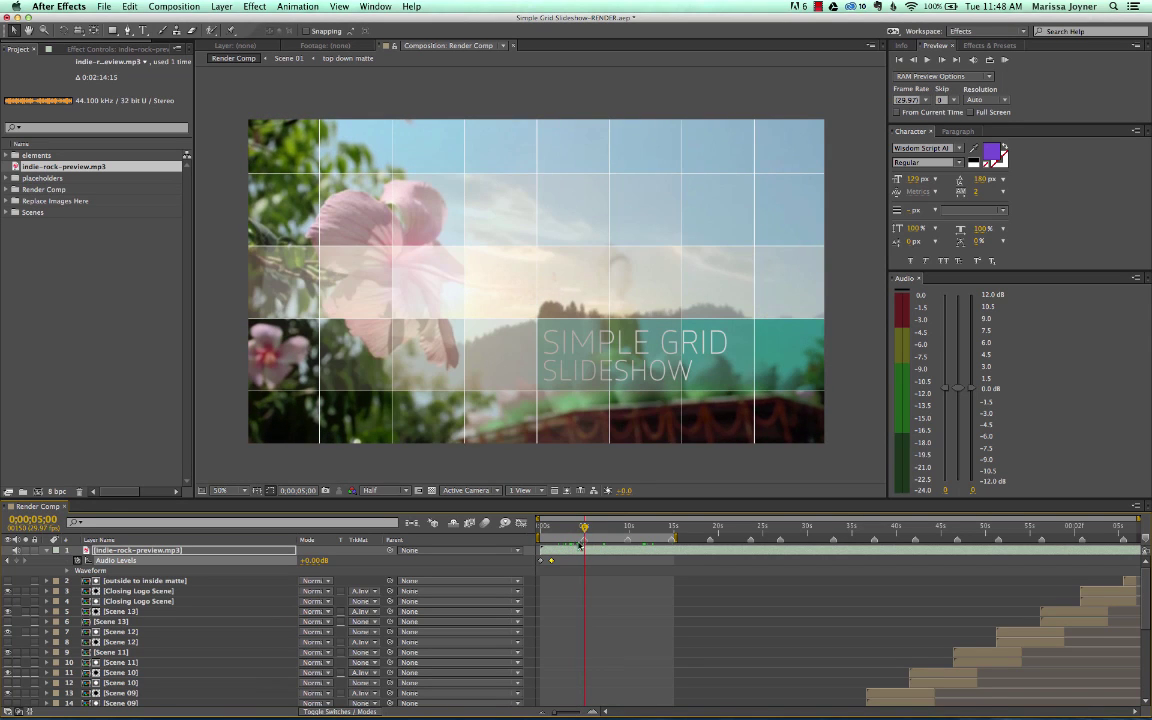
pyautogui.press('b')
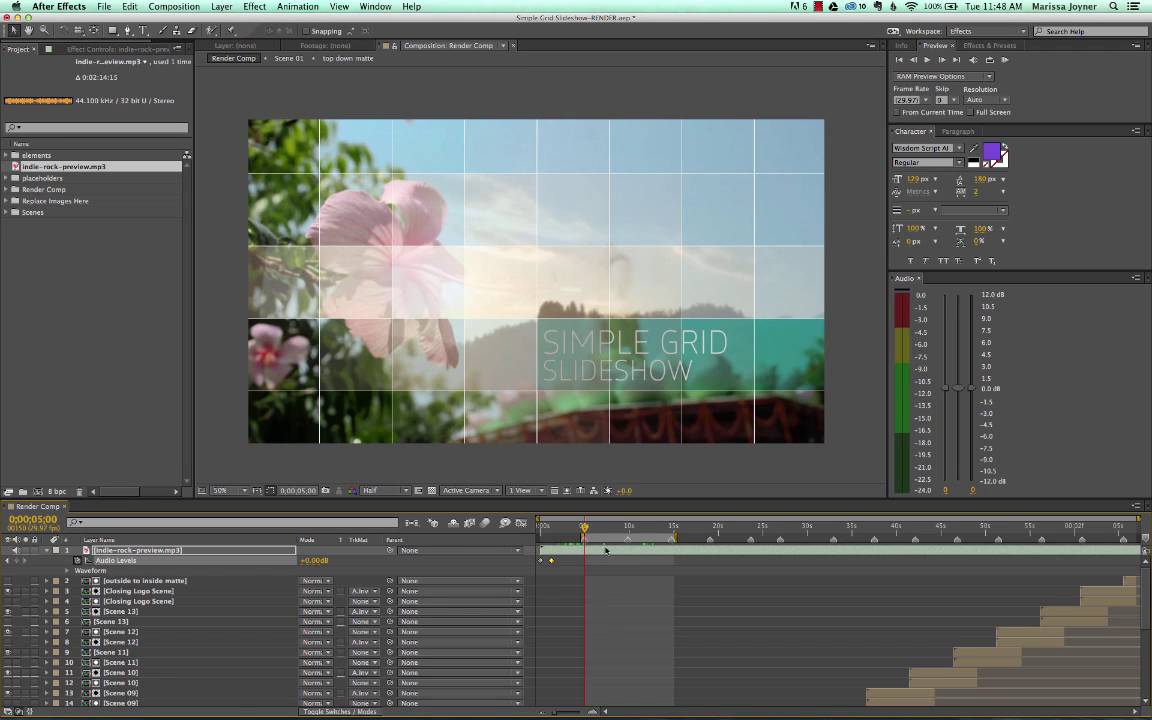
pyautogui.click(535, 526)
pyautogui.moveTo(549, 540); pyautogui.dragTo(602, 537)
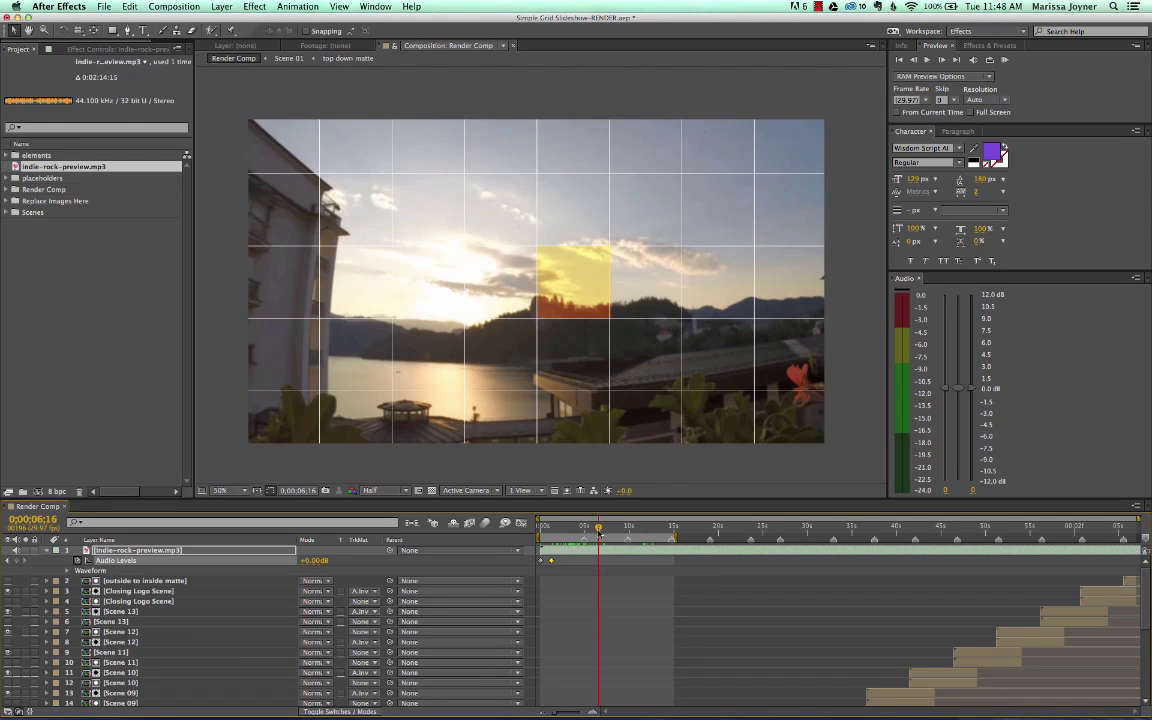
pyautogui.click(360, 468)
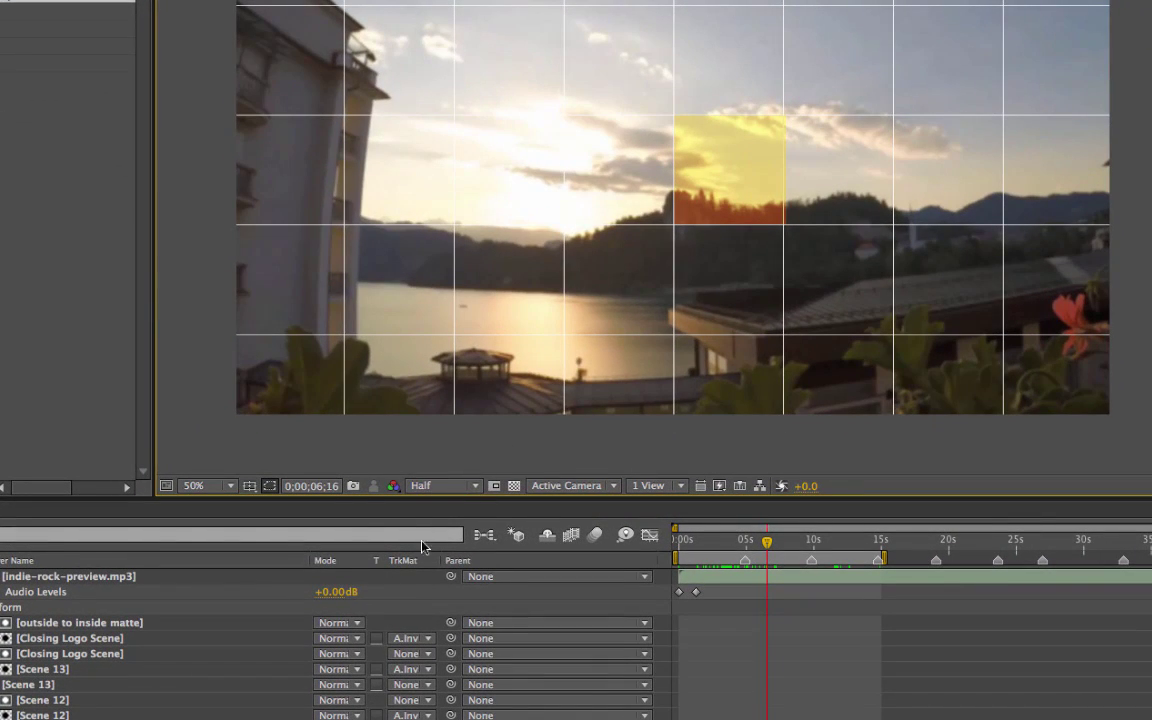
pyautogui.click(446, 486)
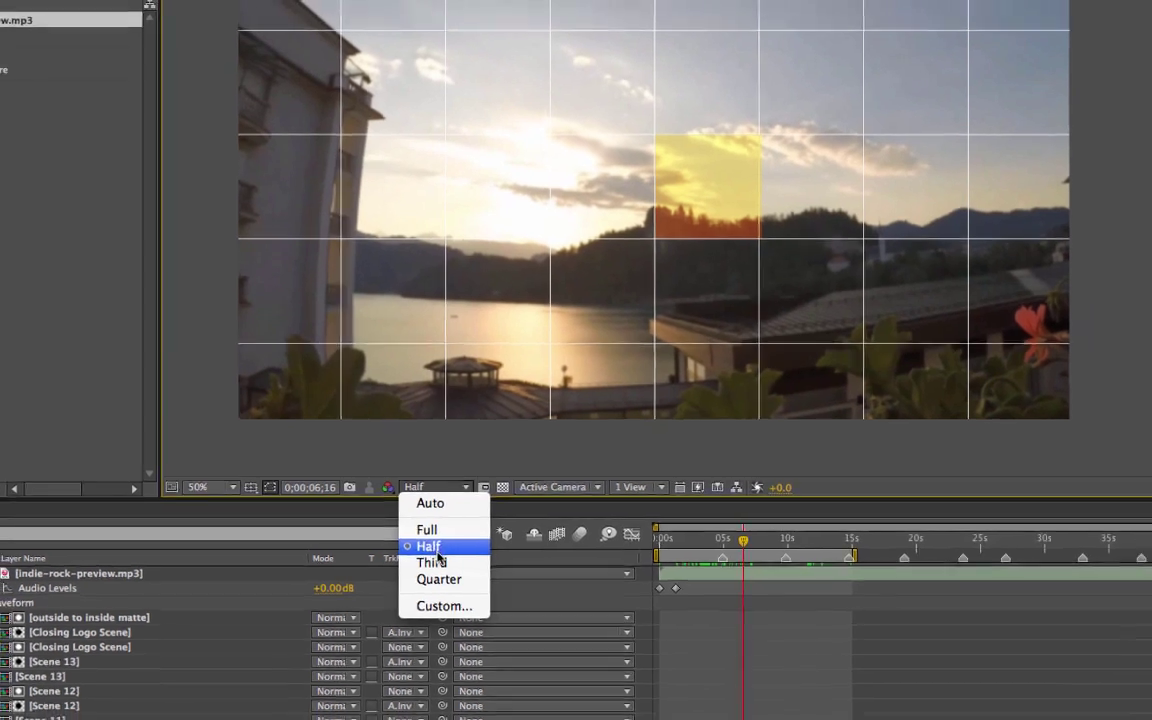
pyautogui.click(439, 579)
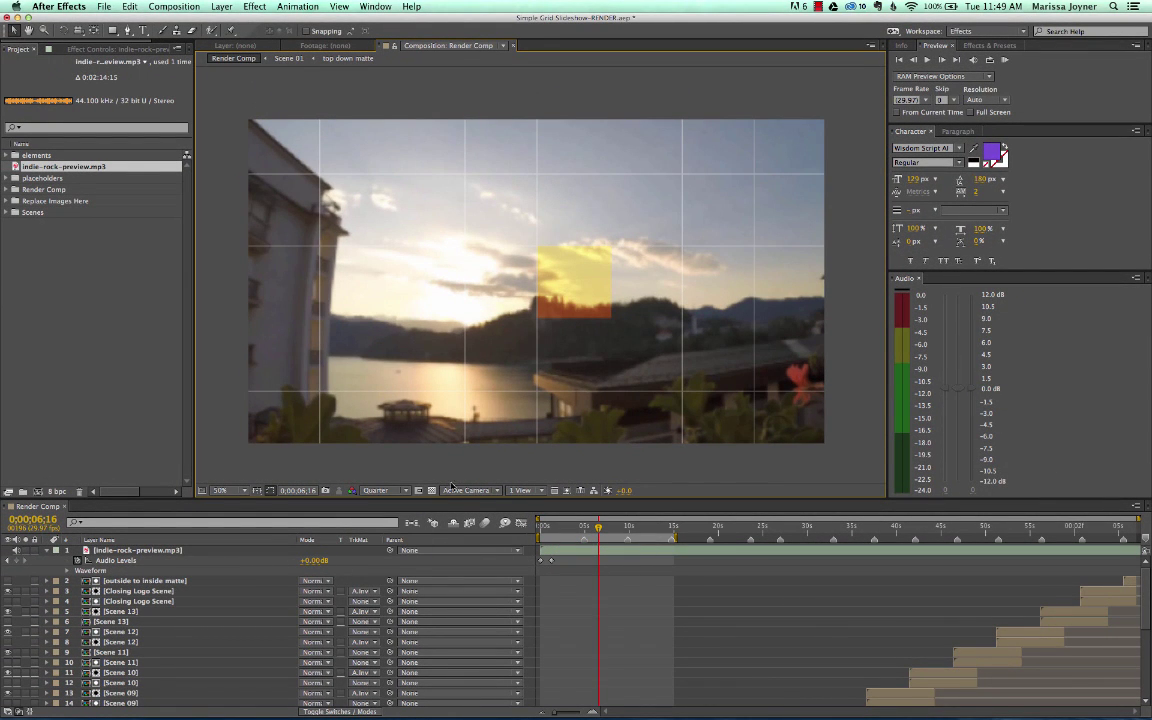
pyautogui.click(385, 490)
pyautogui.click(378, 530)
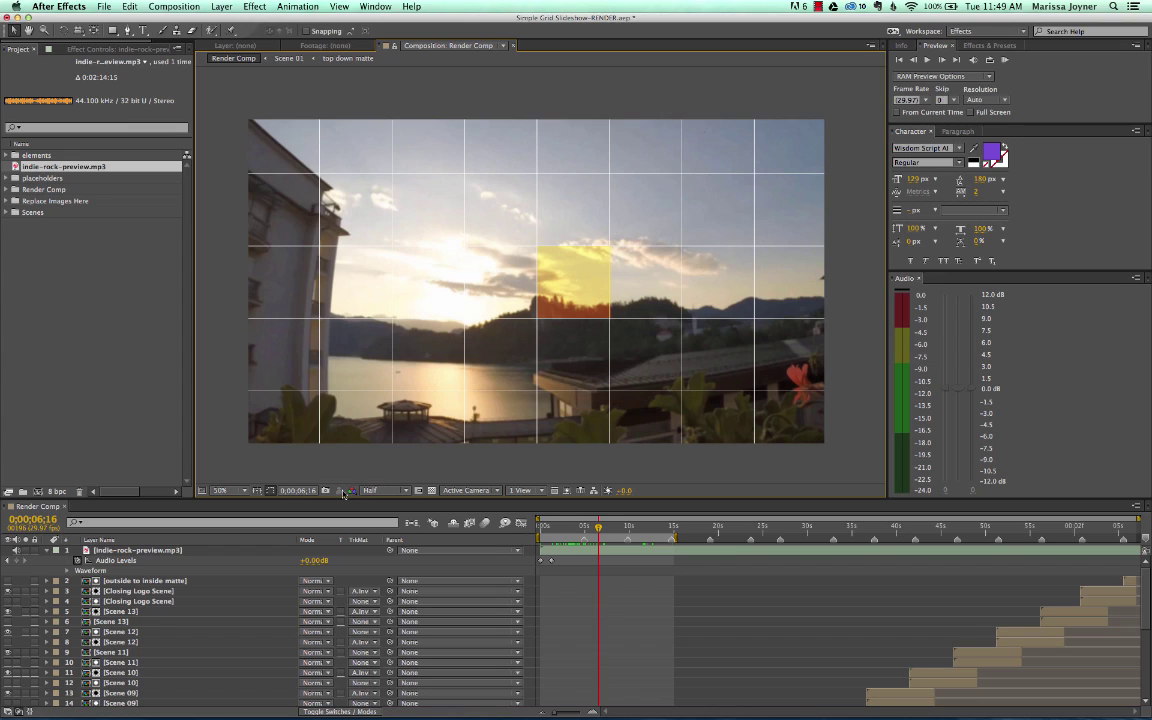
pyautogui.click(172, 7)
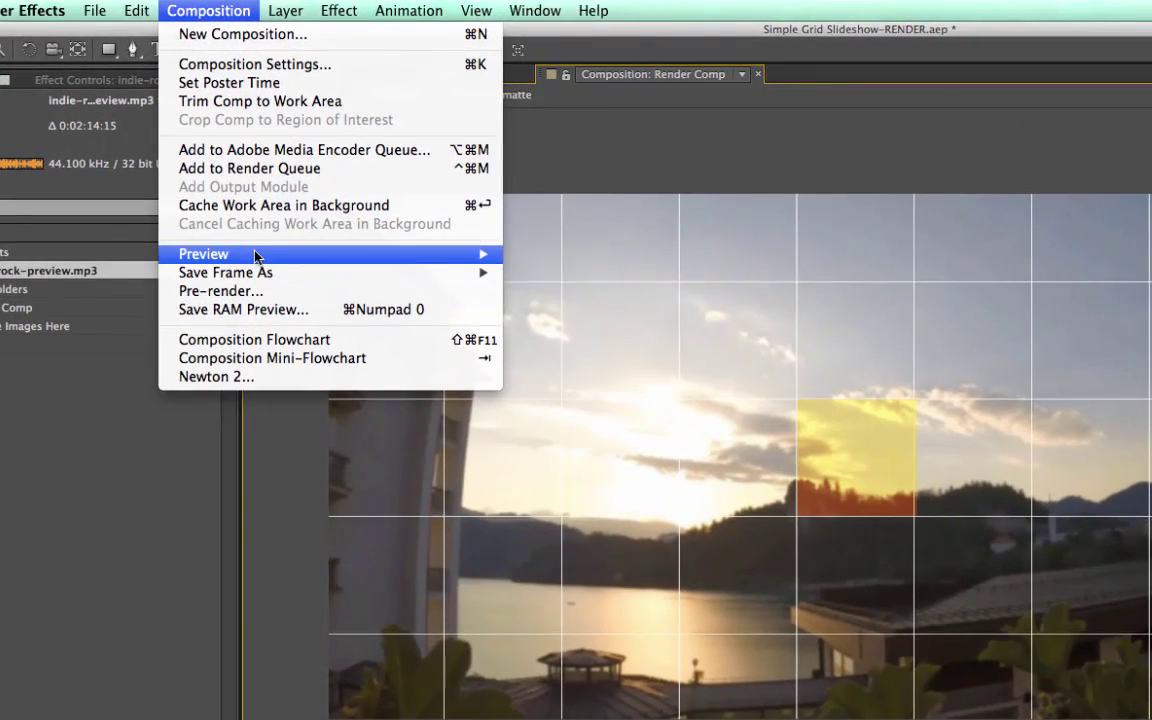
# RAM-preview the work area with audio using numeric keypad 0, restarting it once
pyautogui.moveTo(204, 157)
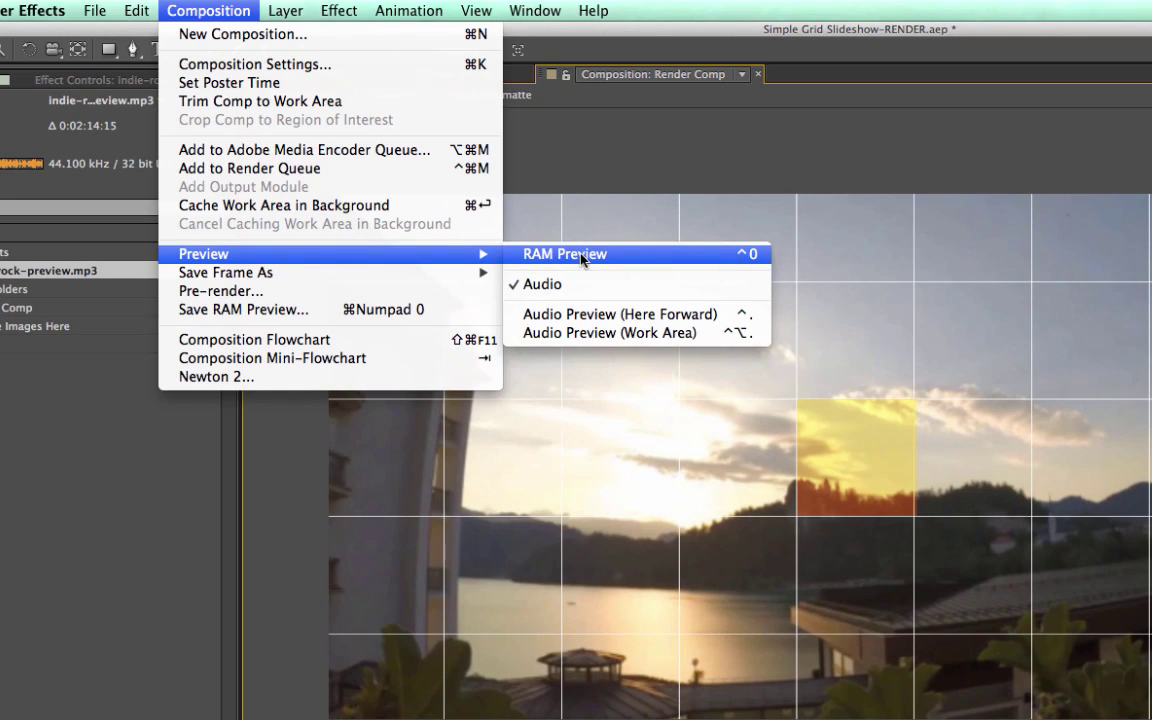
pyautogui.click(586, 136)
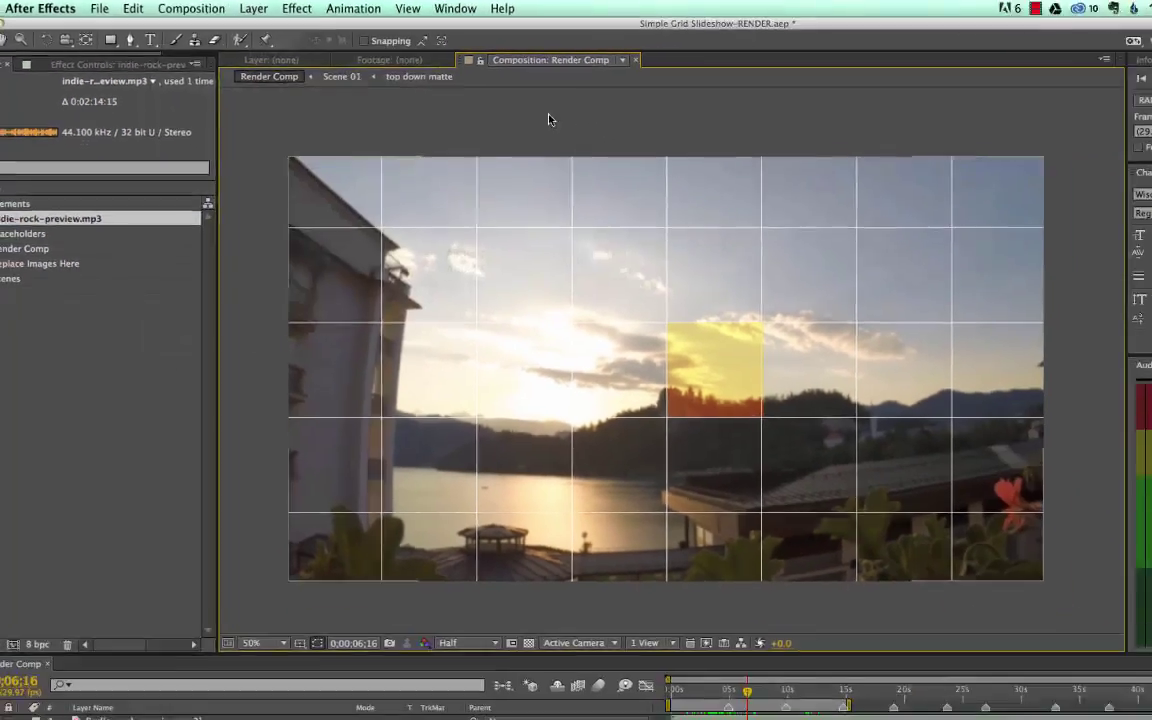
pyautogui.press('KP_0')
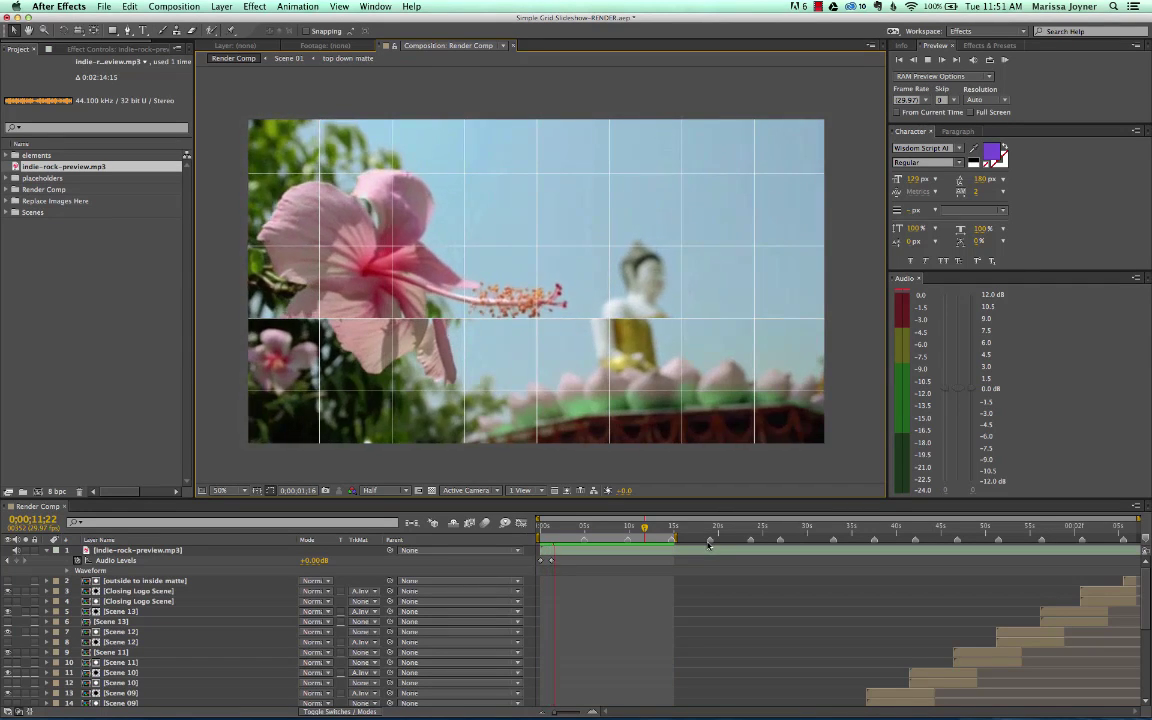
pyautogui.press('KP_0')
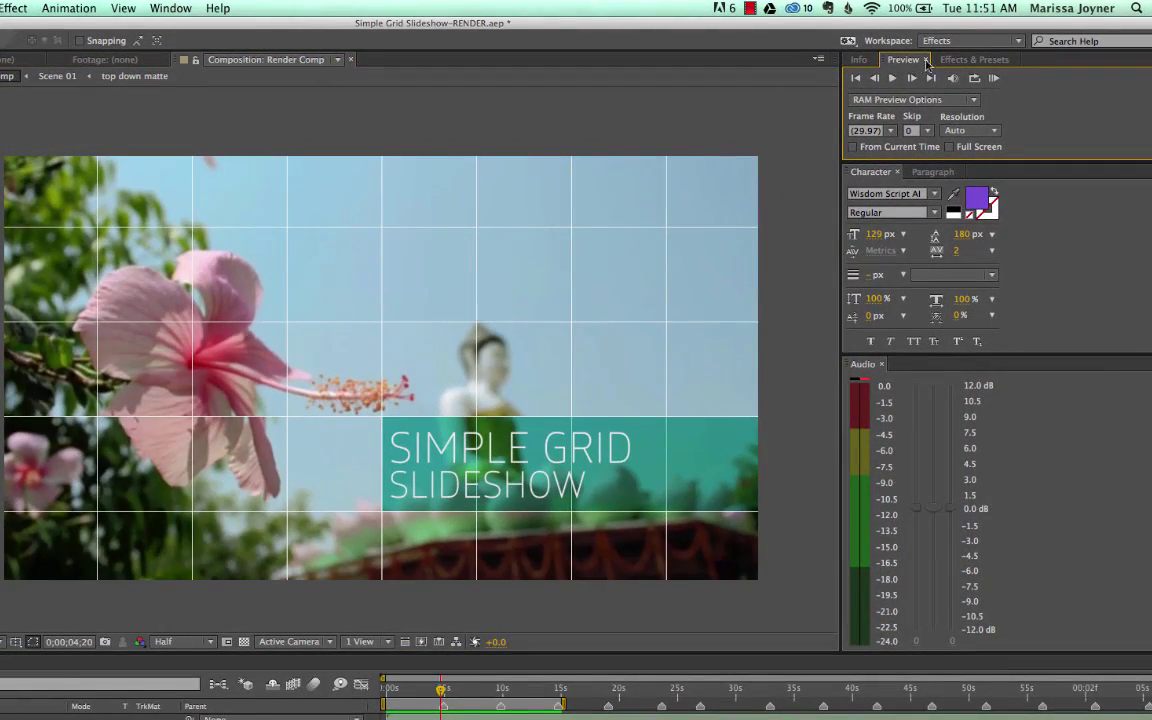
# Bring up the Preview panel from the Window menu
pyautogui.click(170, 8)
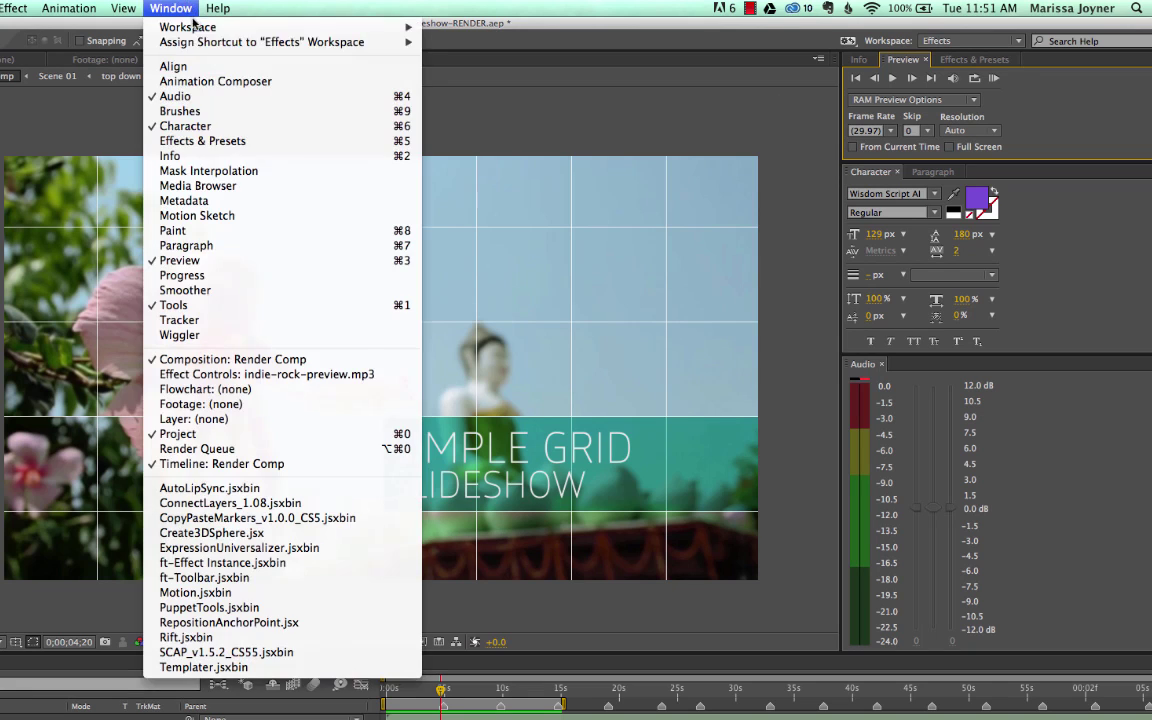
pyautogui.click(180, 260)
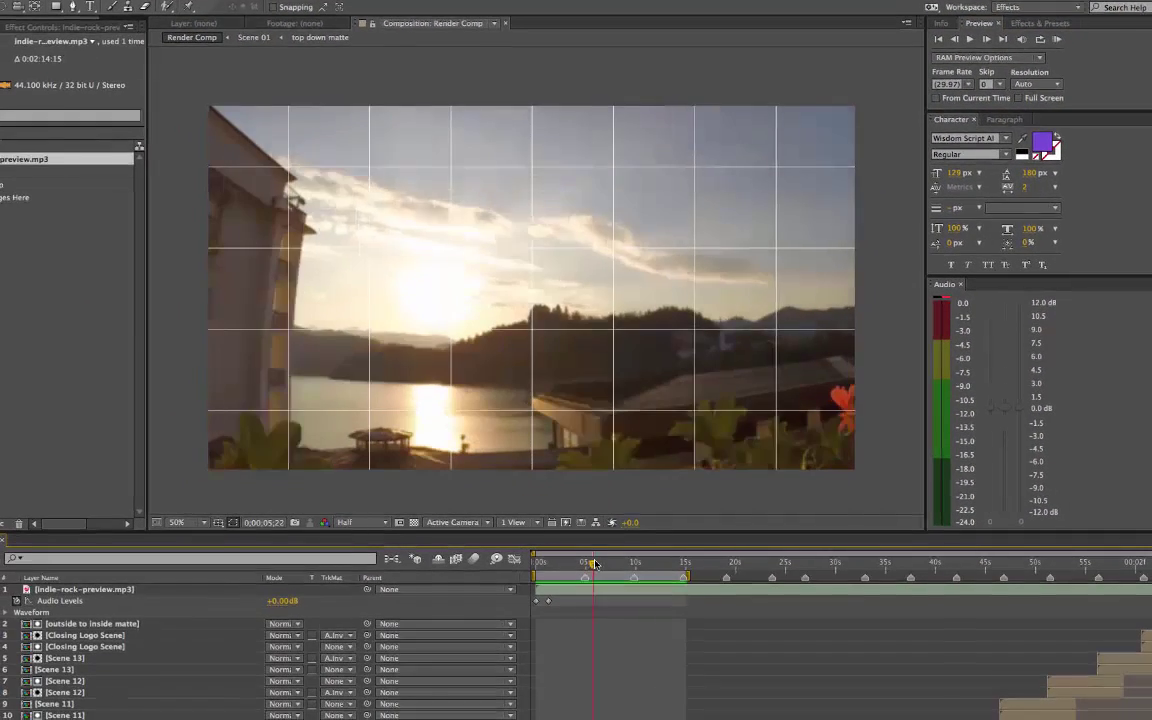
# Enable From Current Time, run and stop a RAM preview, then scrub back near the comp start
pyautogui.click(938, 98)
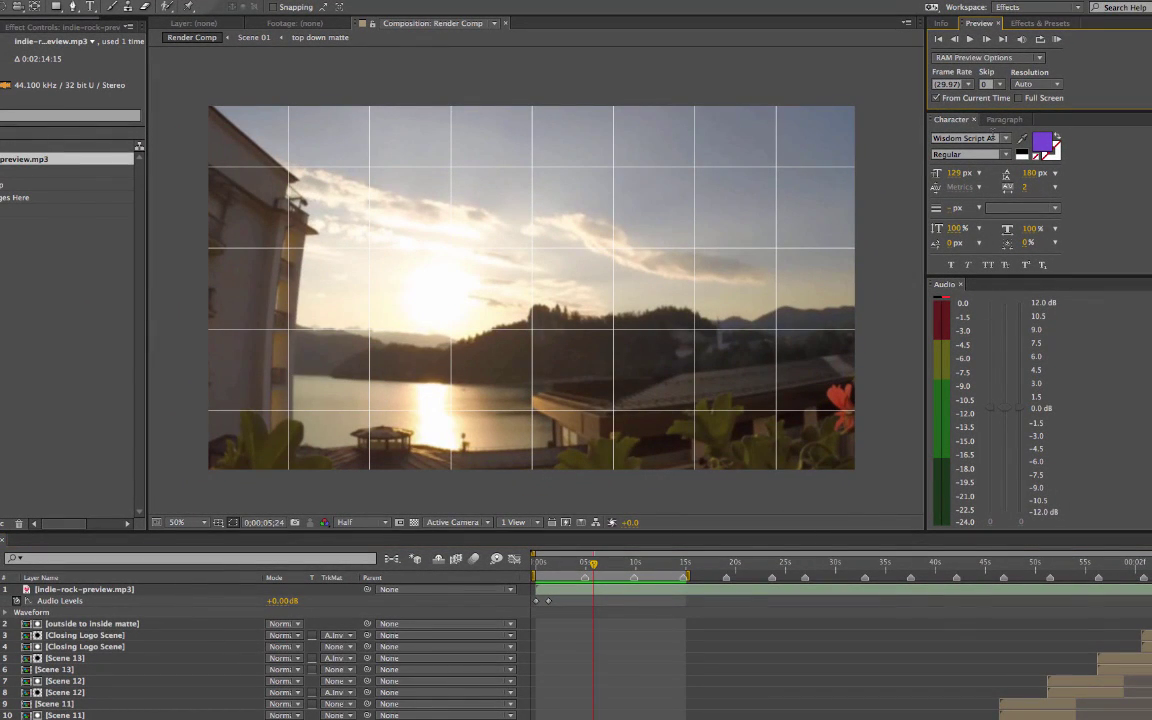
pyautogui.click(1057, 40)
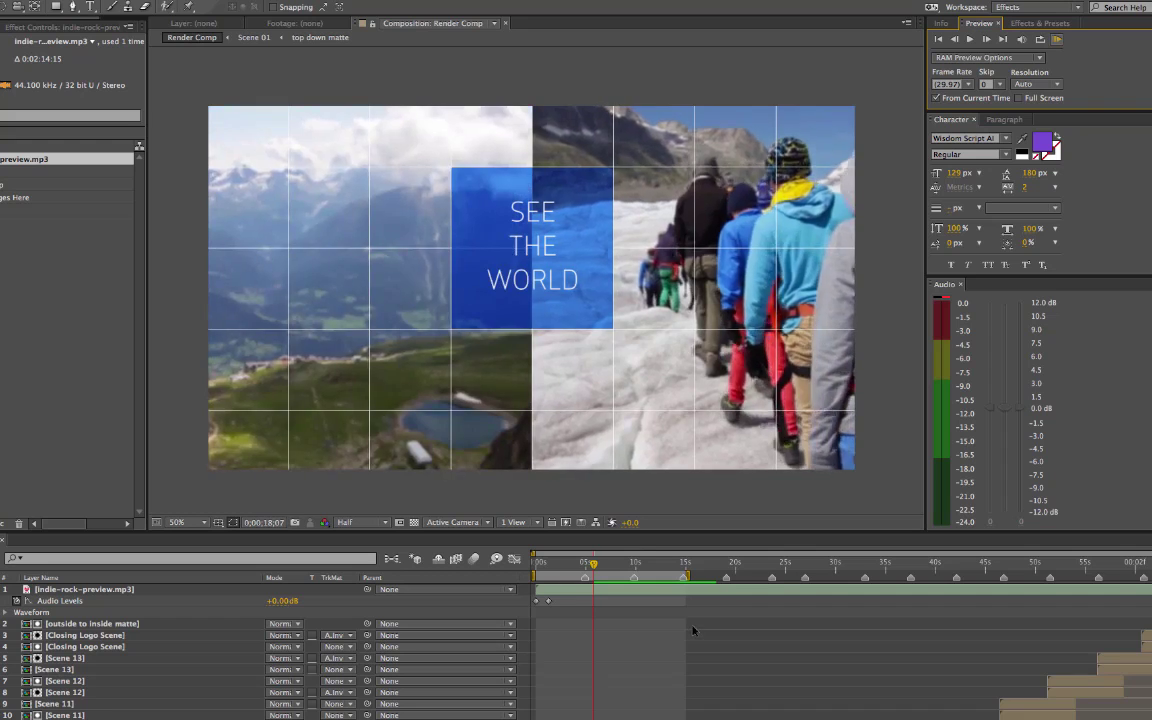
pyautogui.click(588, 533)
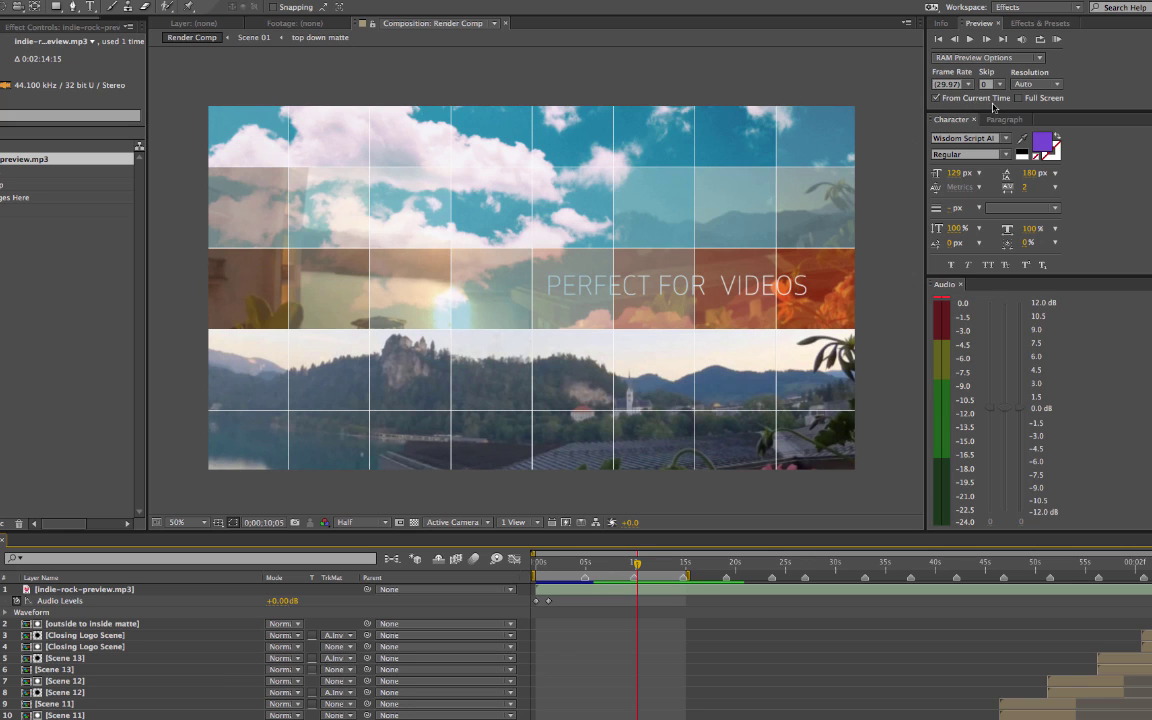
pyautogui.moveTo(641, 570)
pyautogui.mouseDown()
pyautogui.moveTo(663, 570)
pyautogui.moveTo(636, 570)
pyautogui.mouseUp()
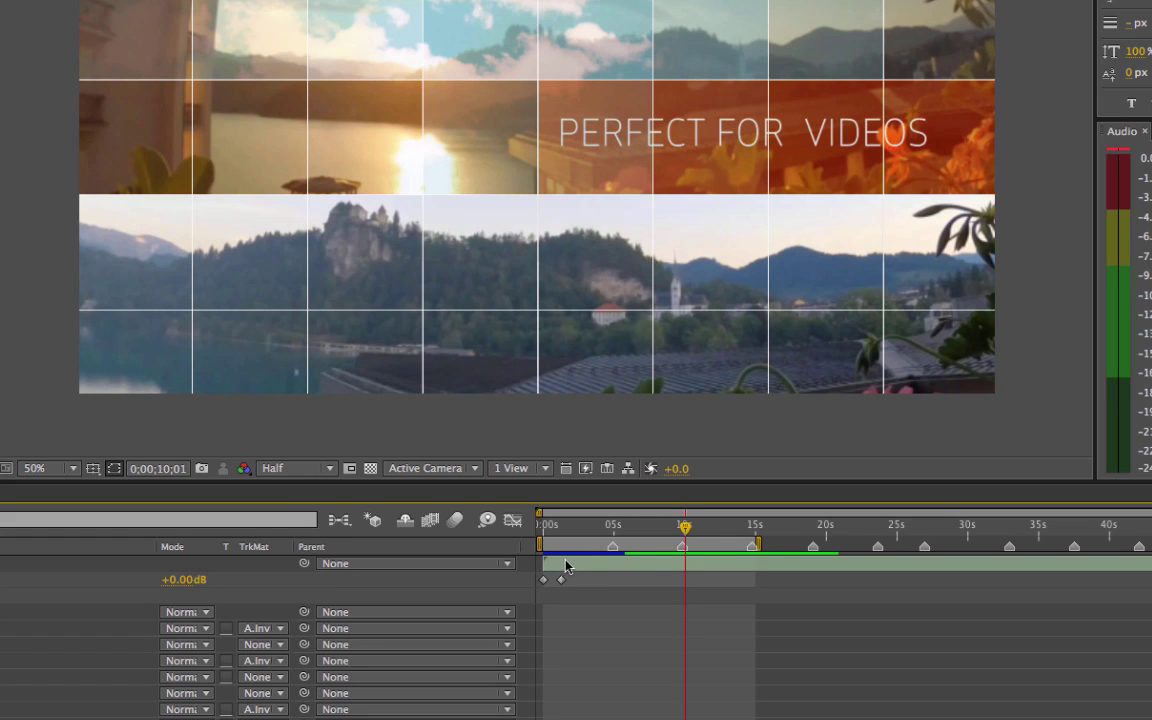
pyautogui.moveTo(556, 526)
pyautogui.mouseDown()
pyautogui.moveTo(545, 526)
pyautogui.moveTo(627, 537)
pyautogui.moveTo(542, 540)
pyautogui.mouseUp()
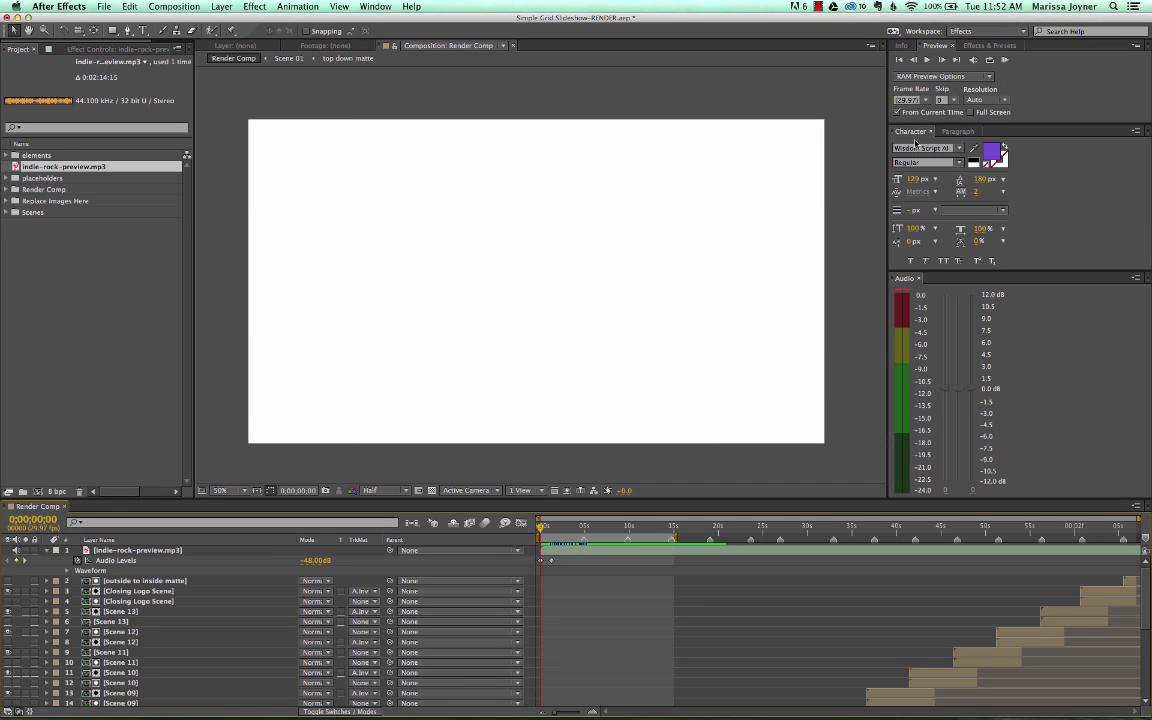
# Turn off From Current Time and RAM-preview from the work area start, stopping at 0;00;14;14
pyautogui.click(897, 113)
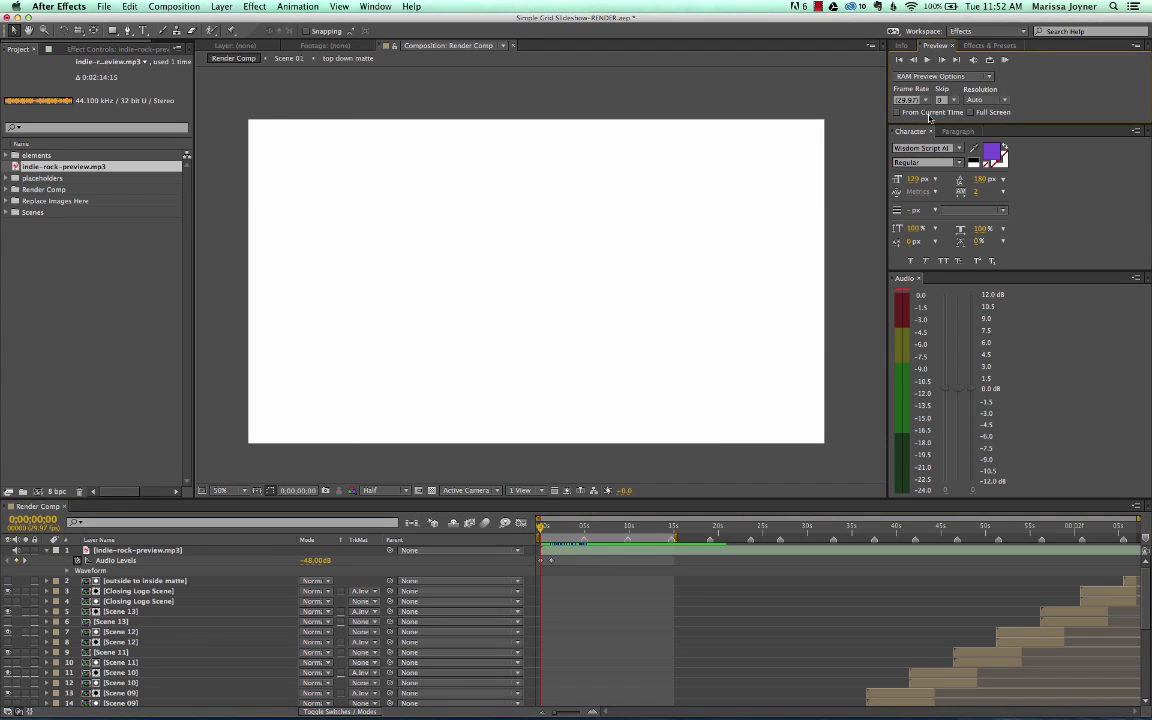
pyautogui.click(1004, 60)
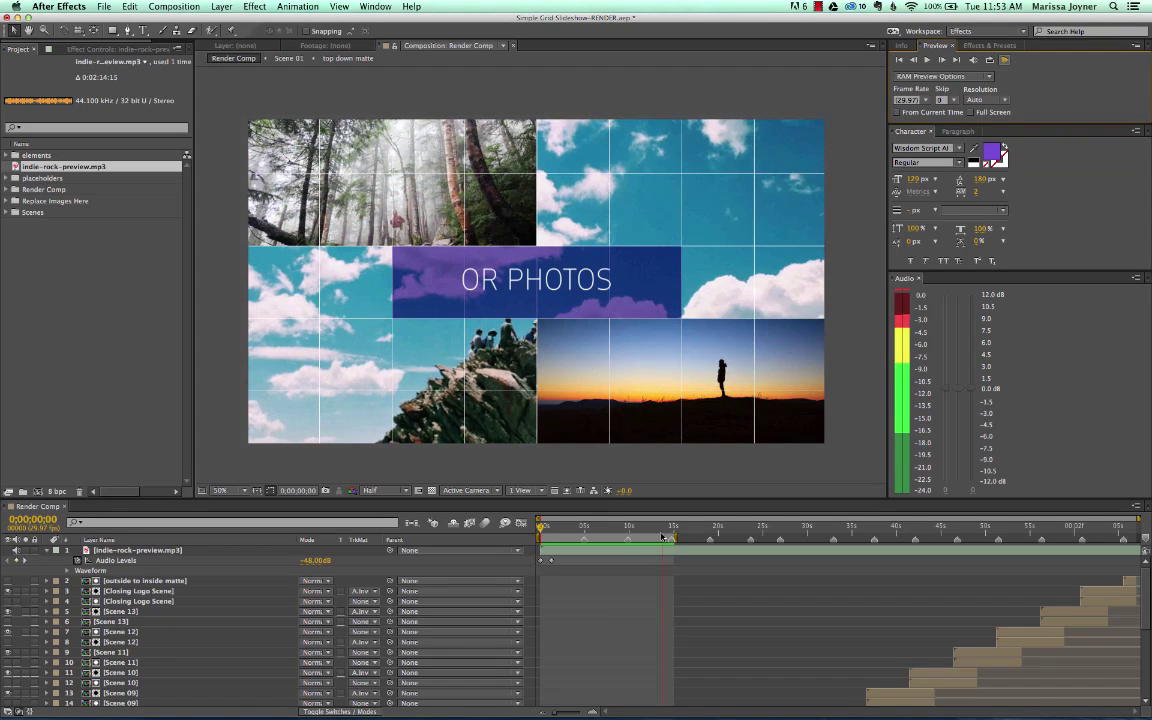
pyautogui.press('space')
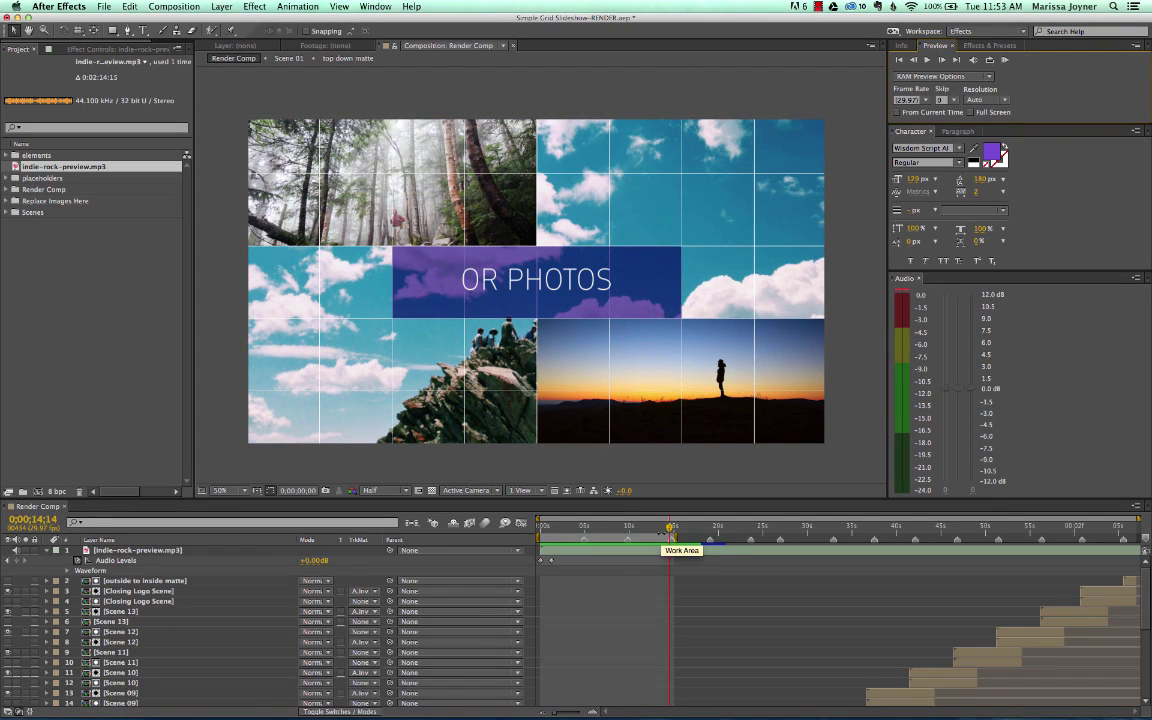